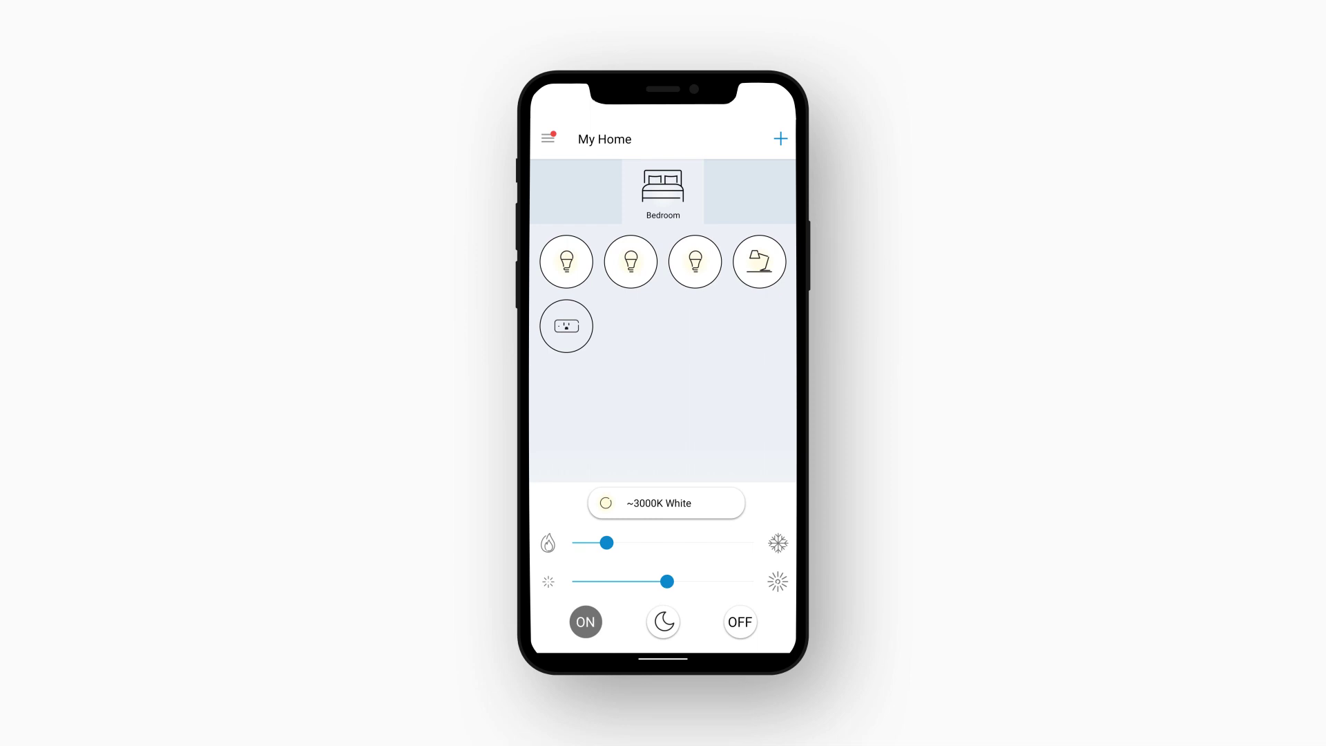
Step: Go to Rhythms from the menu and select the Bedroom, currently shown as disabled
click(547, 137)
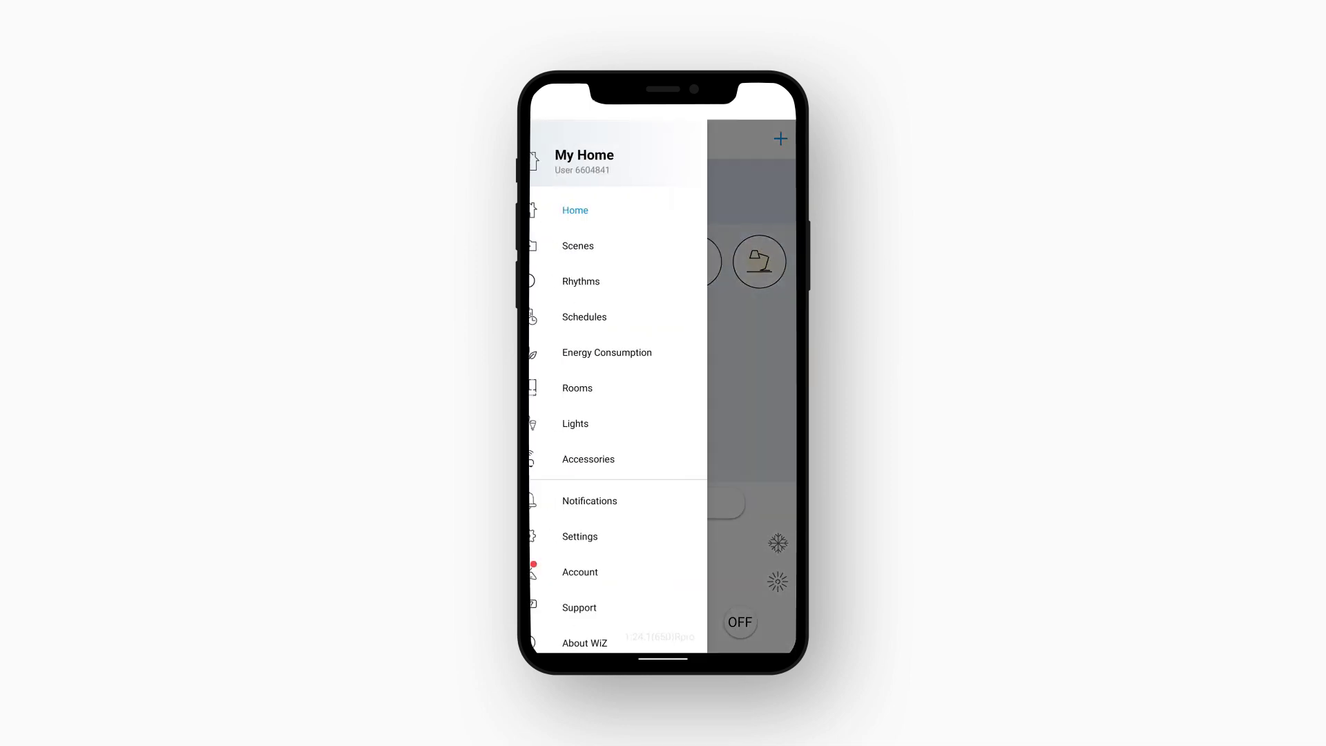
click(607, 280)
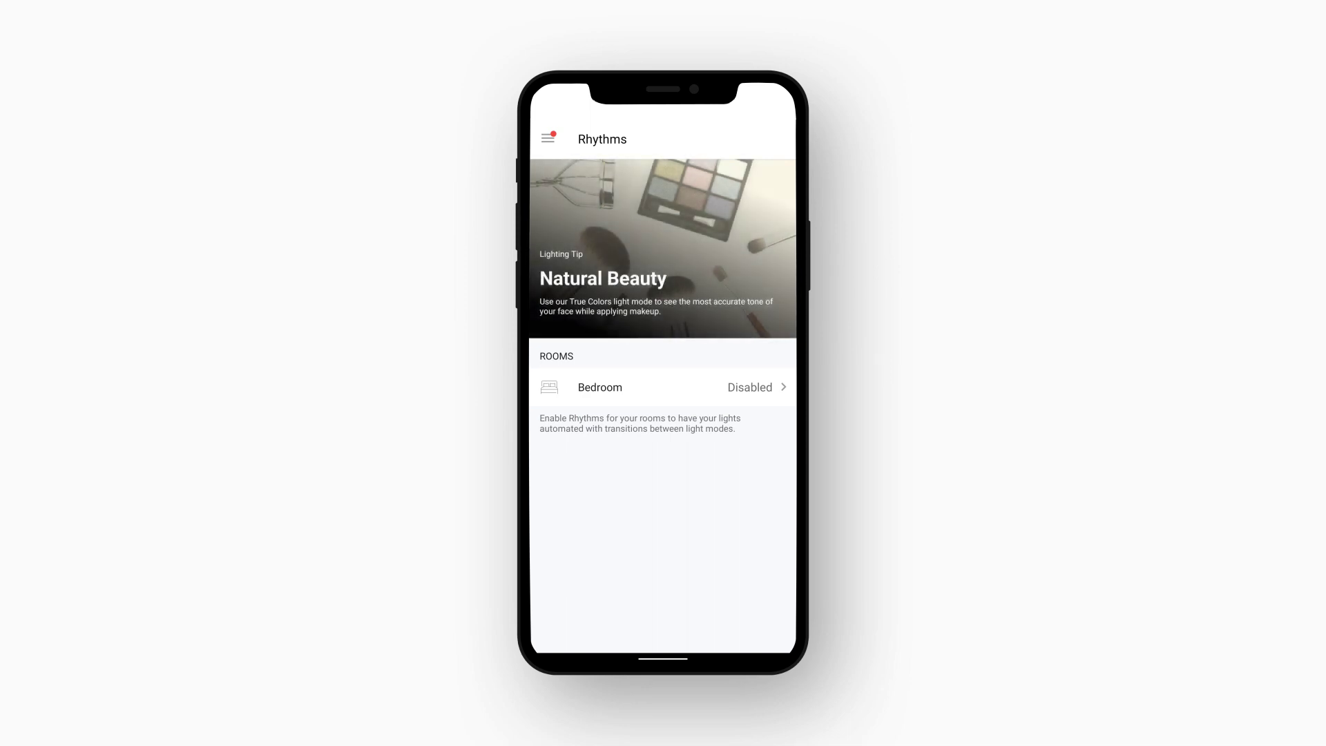
click(763, 392)
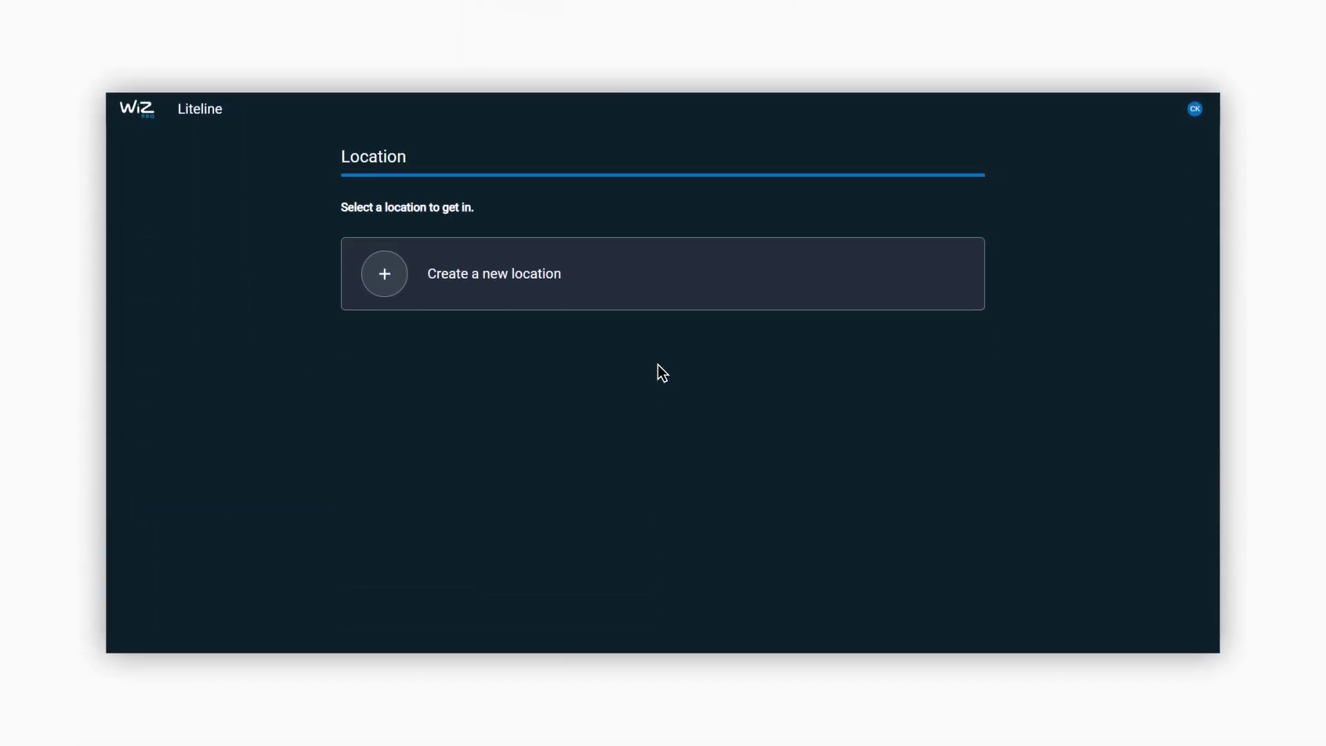
Step: Create the Richmond Hill location with a Development site and its timezone
click(384, 273)
text(Richmond Hill)
key(Tab)
text(Development)
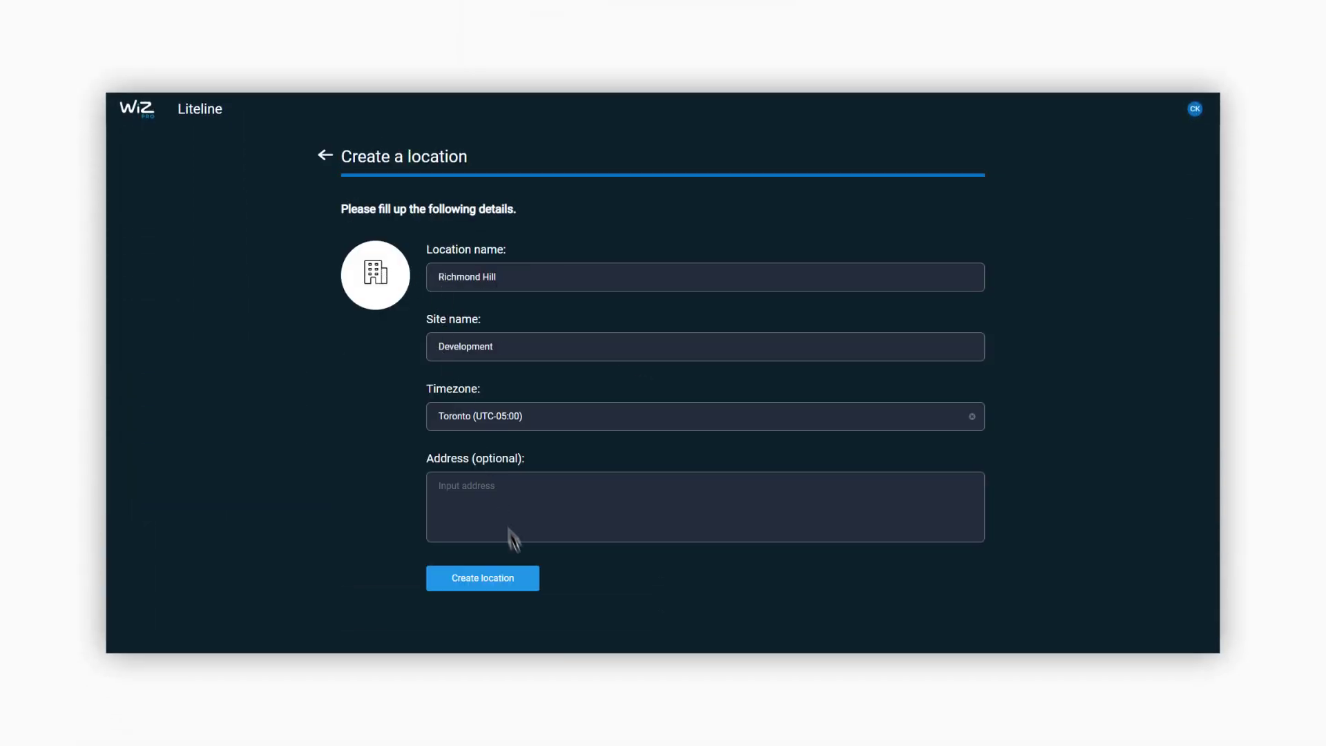
click(513, 577)
Step: Add a Bedroom-type room named Bedroom 01 to the site
click(631, 415)
click(384, 349)
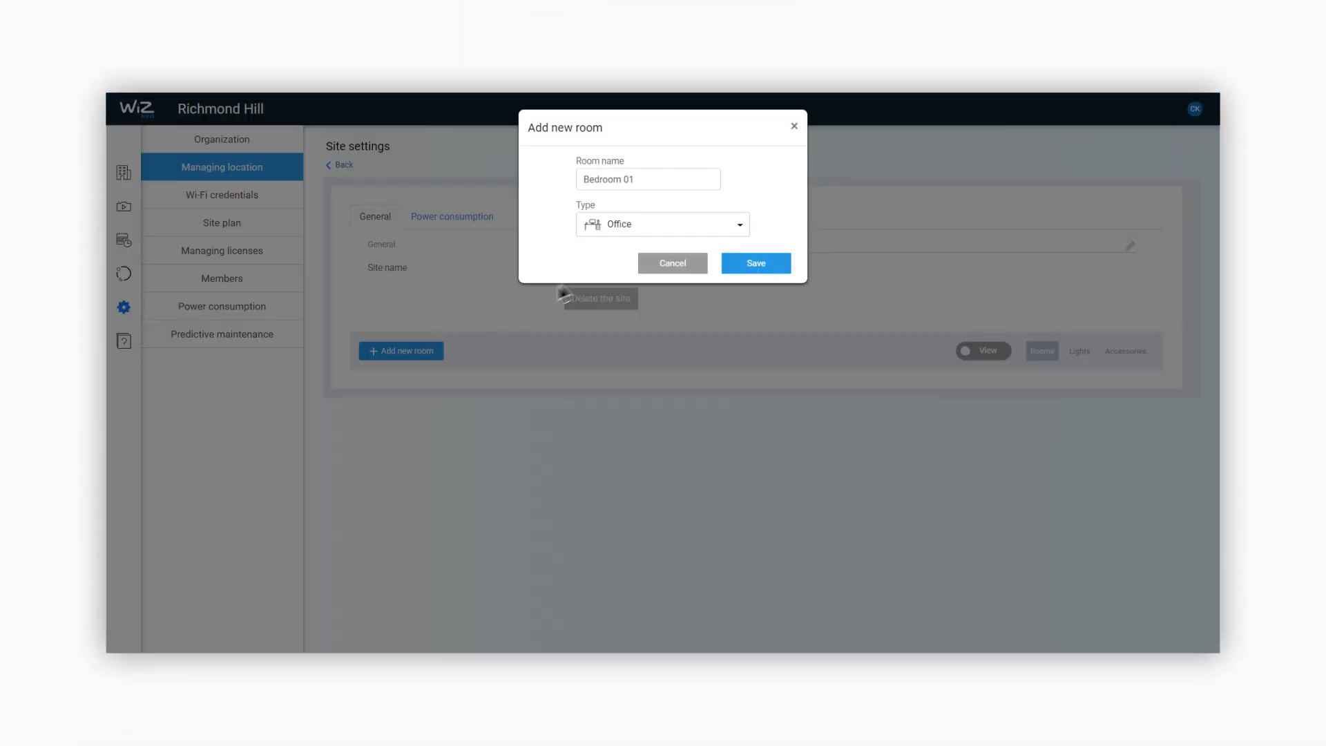
click(698, 222)
click(678, 220)
click(755, 265)
click(228, 225)
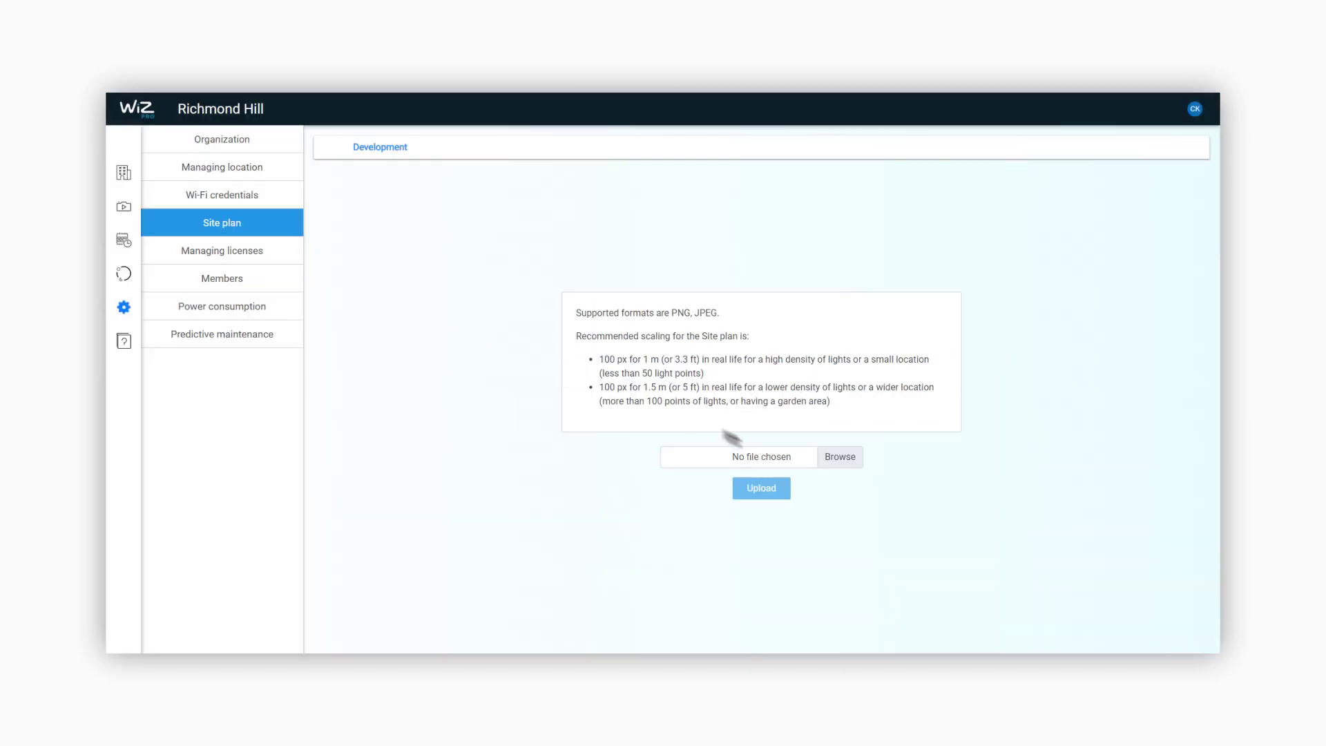
Step: Upload Richmond Hill's floor plan, then view Power consumption and Predictive maintenance
click(780, 487)
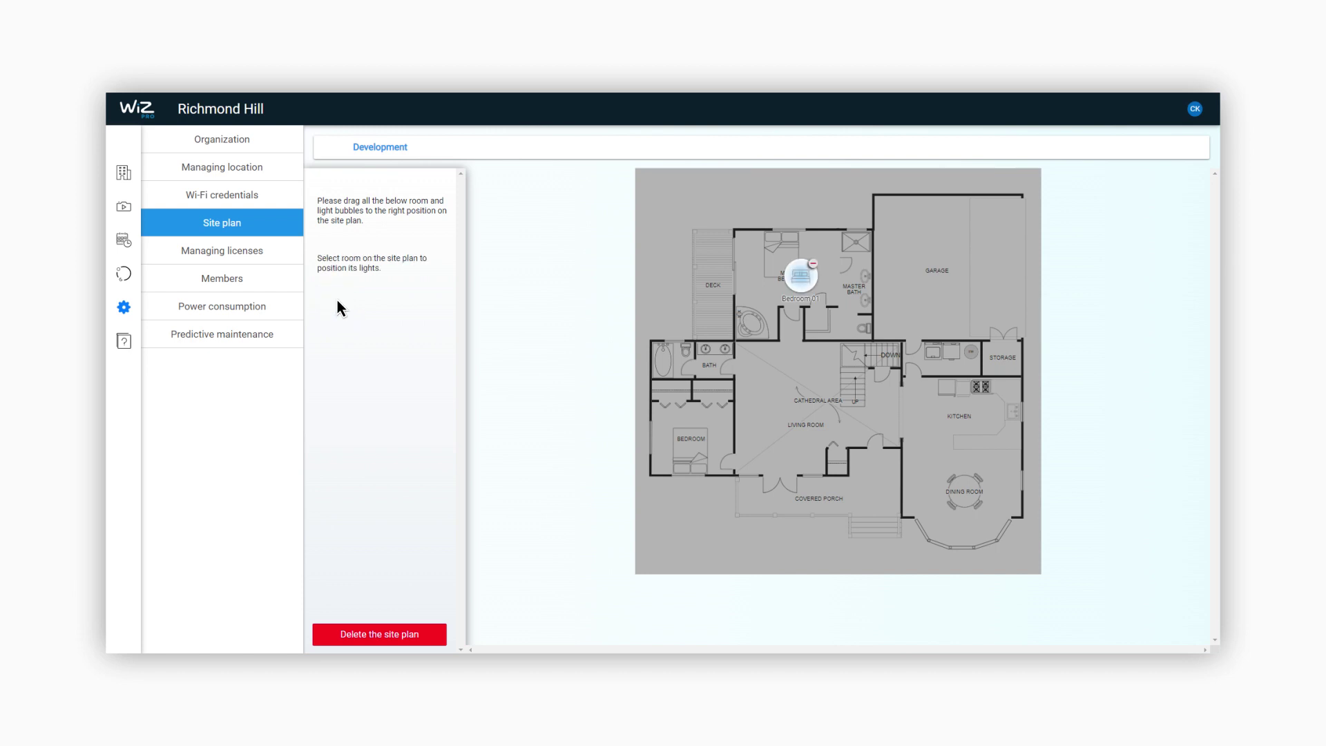
click(268, 305)
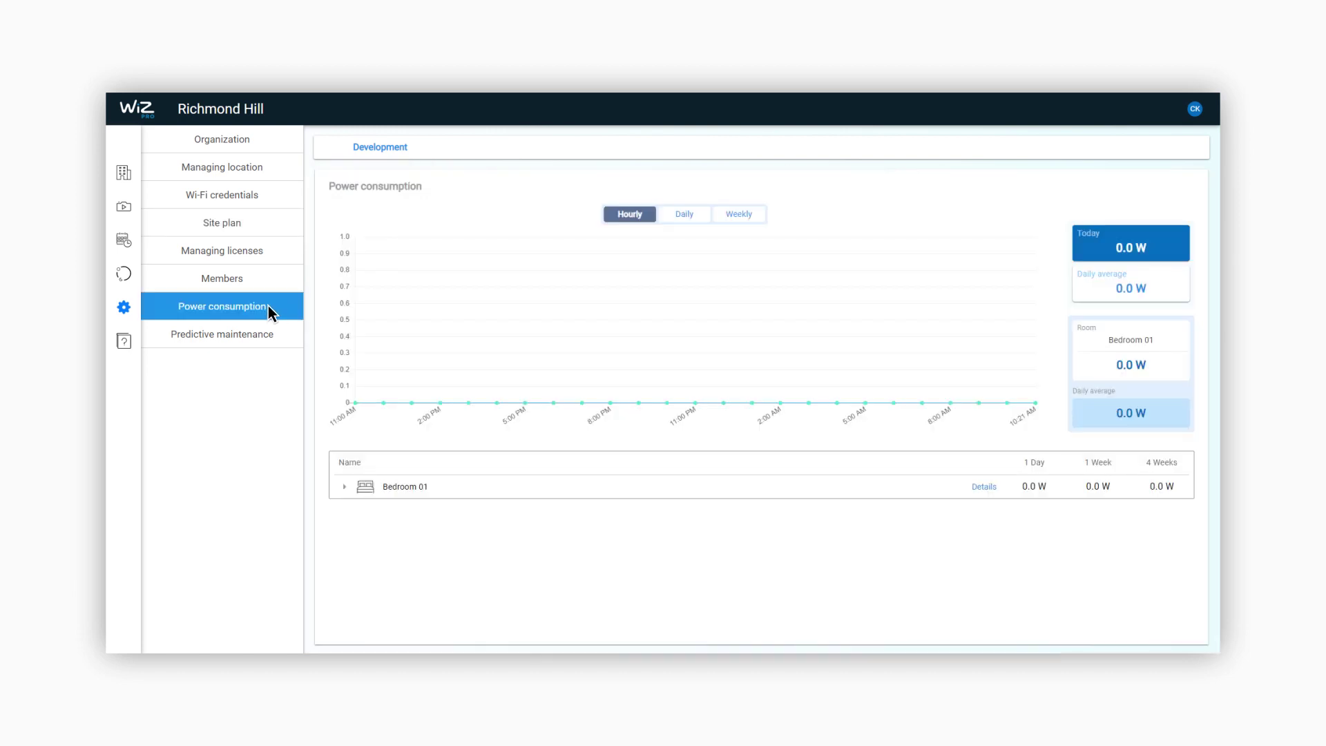
click(286, 335)
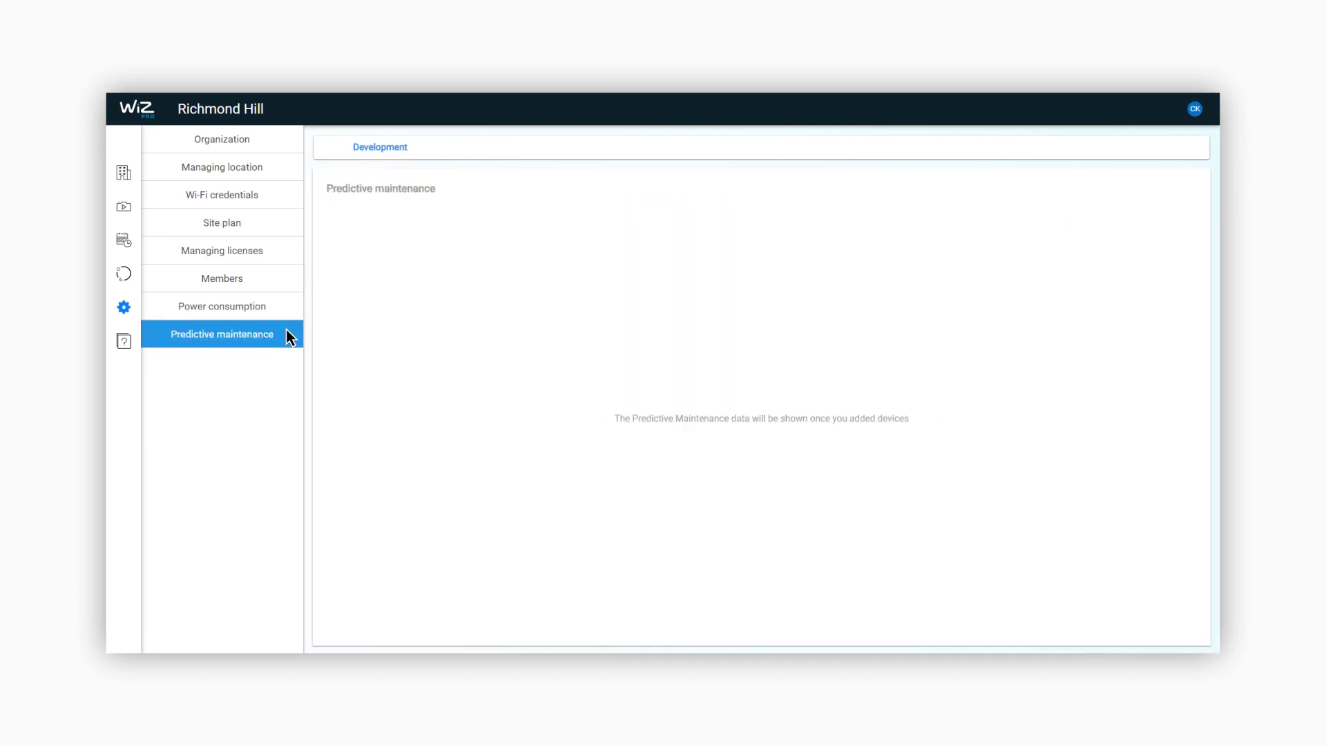